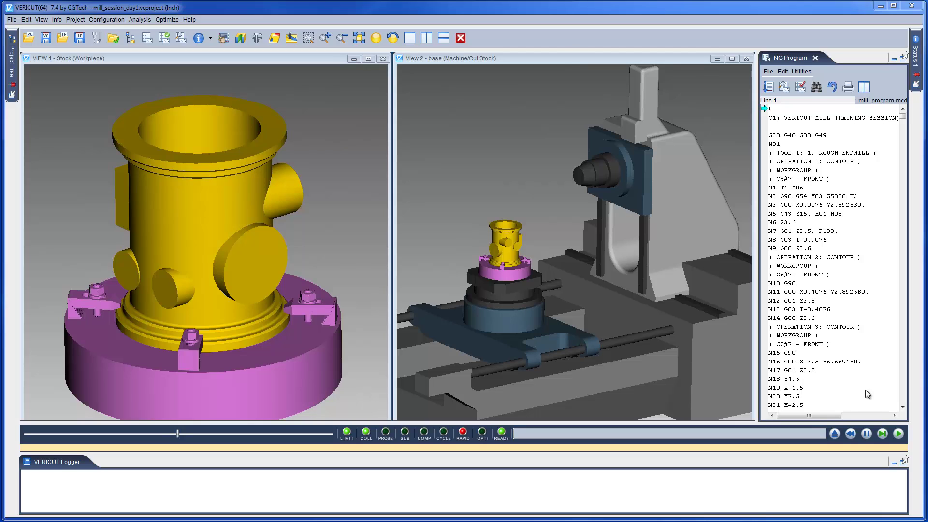
Run the NC program simulation through M30, cutting holes and contours and logging collisions
left_click(898, 433)
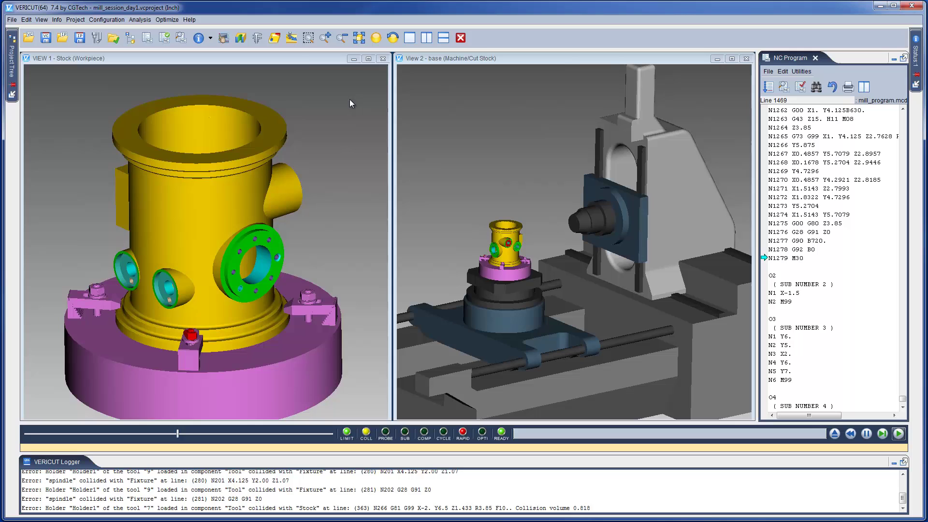
Open X-Caliper, then set Program_Zero as the active coordinate system and make it visible
left_click(258, 38)
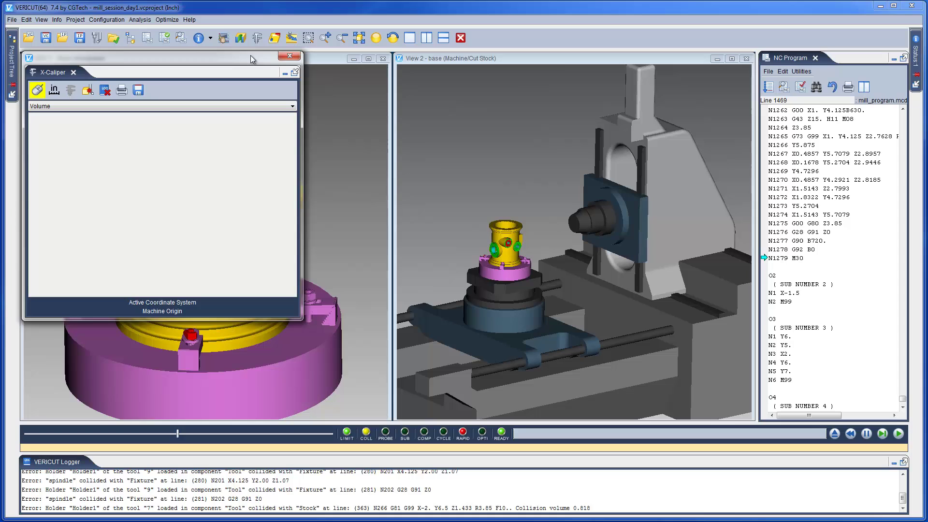
left_click(12, 62)
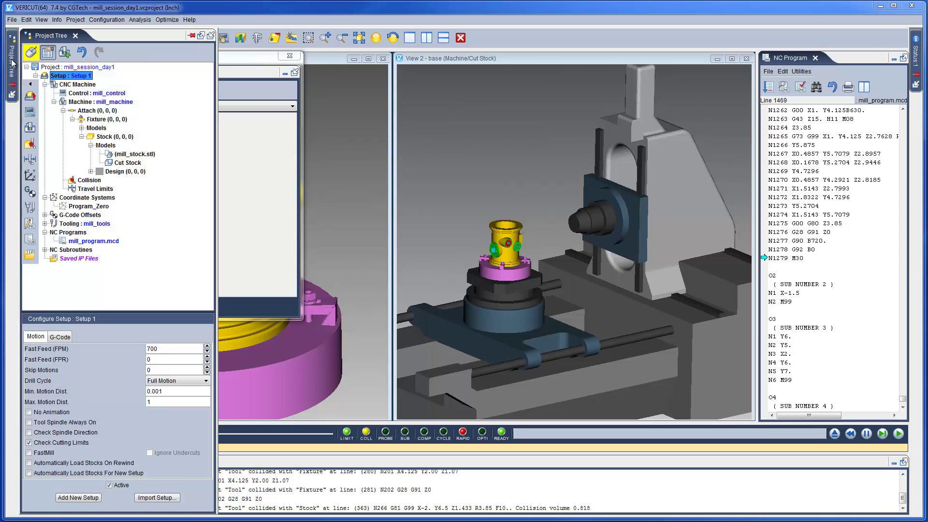
left_click(83, 206)
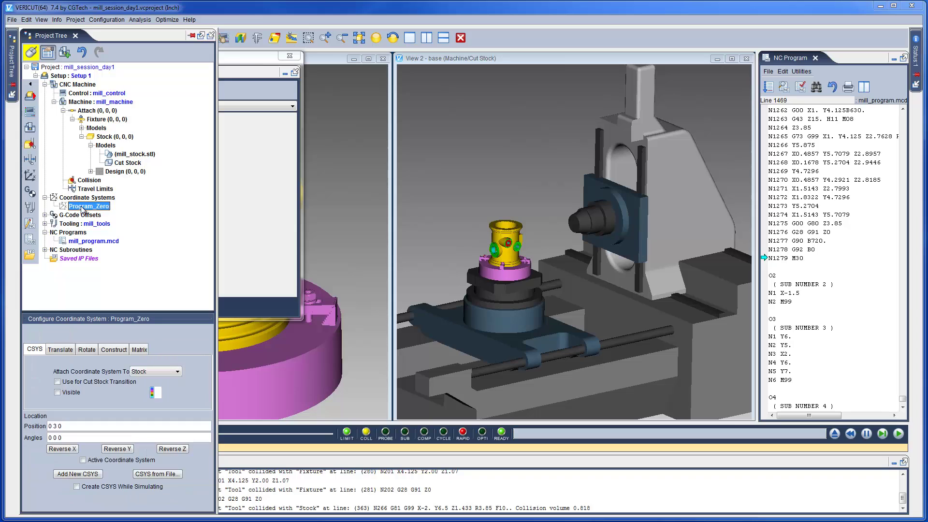
right_click(82, 208)
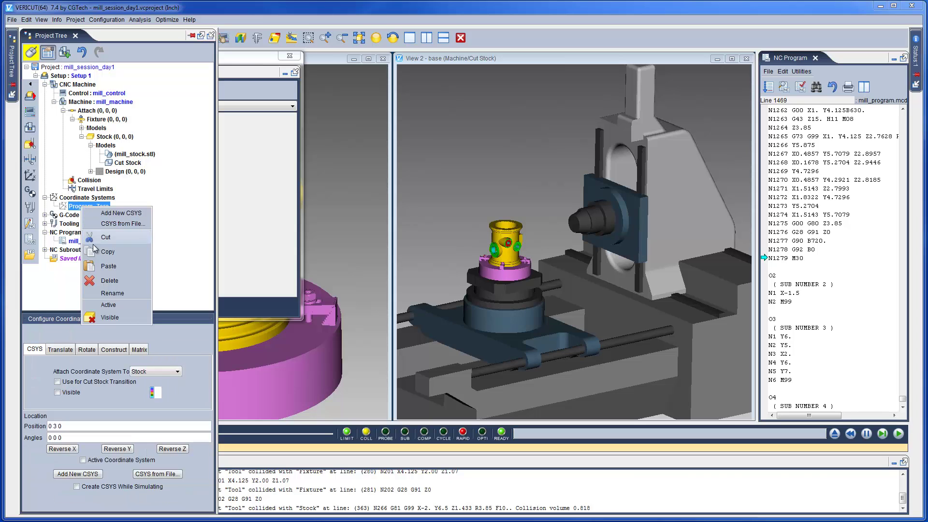
left_click(107, 305)
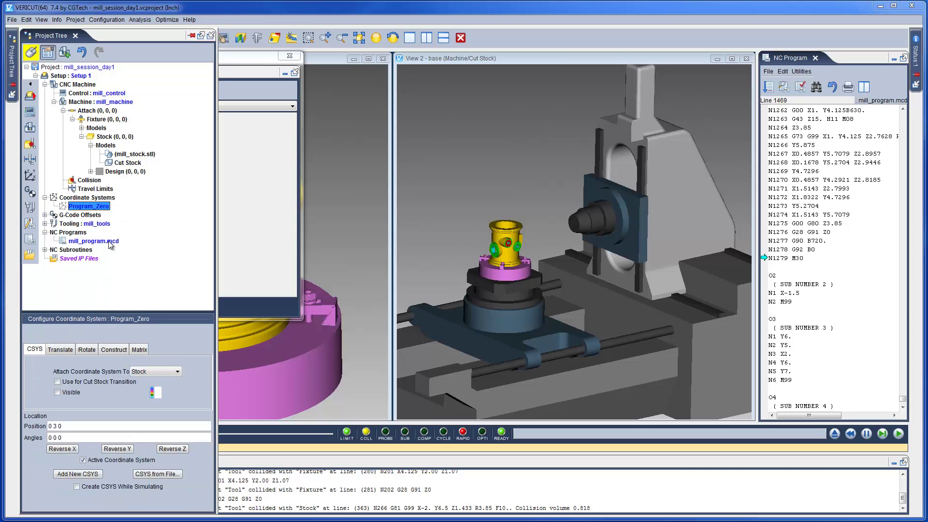
right_click(101, 207)
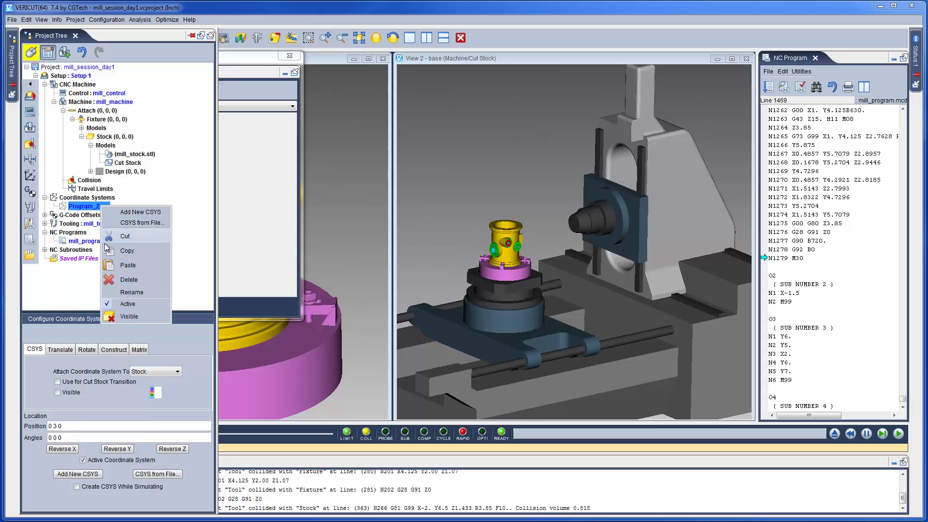
left_click(119, 317)
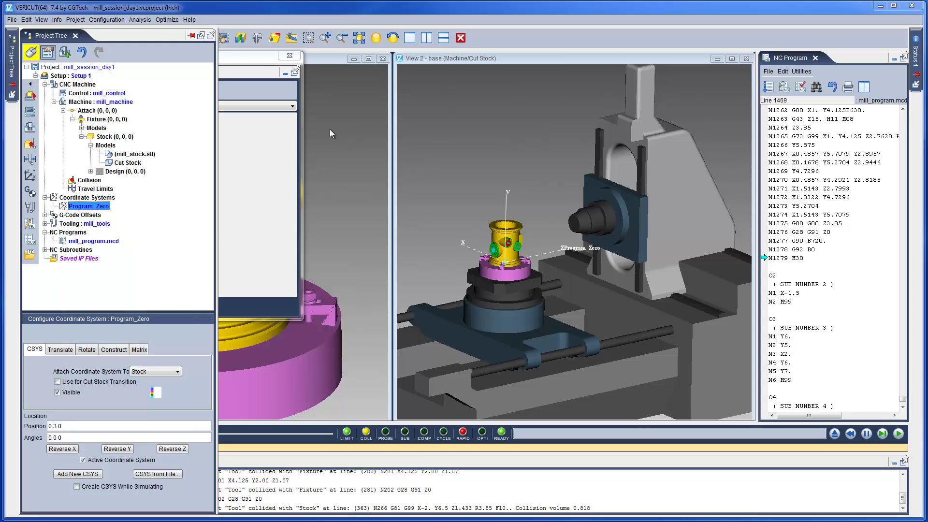
Switch to a single large view, close the NC Program panel and hide the Fixture component
left_click(409, 38)
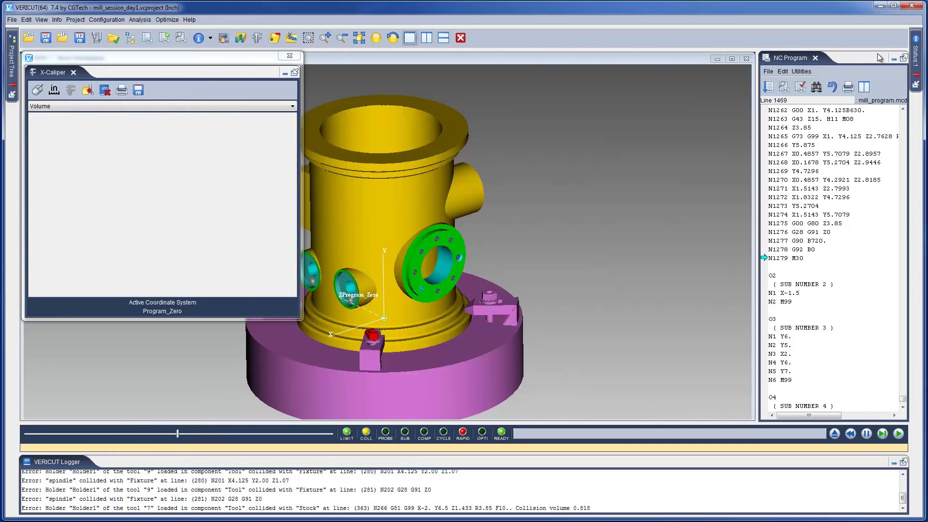
left_click(893, 59)
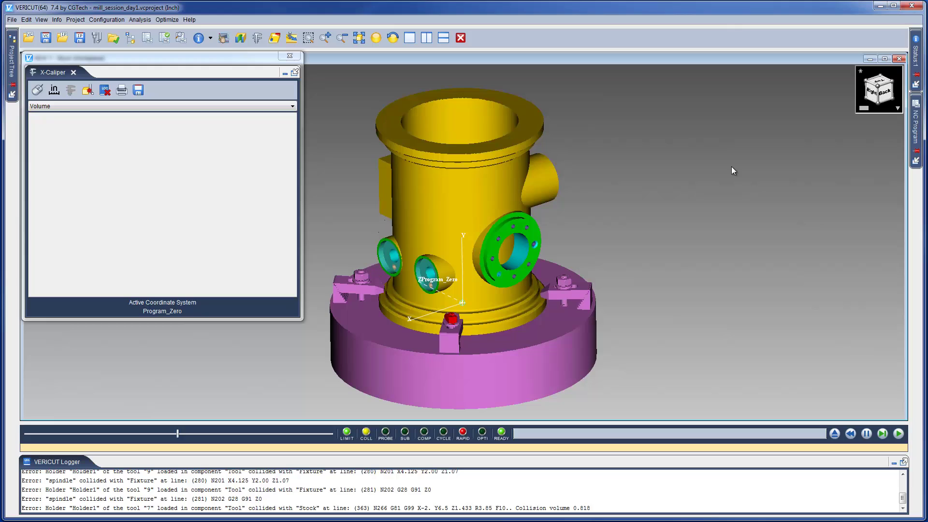
right_click(617, 208)
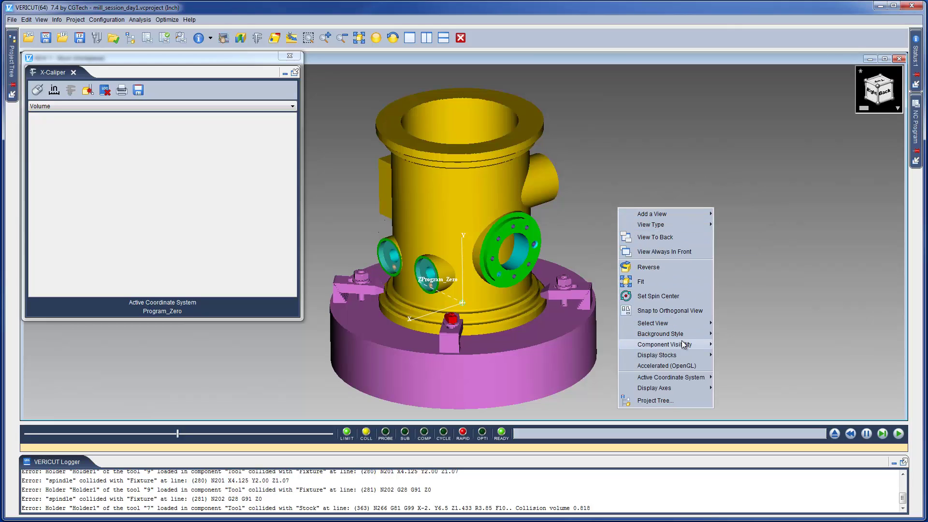
mouse_move(684, 344)
left_click(734, 357)
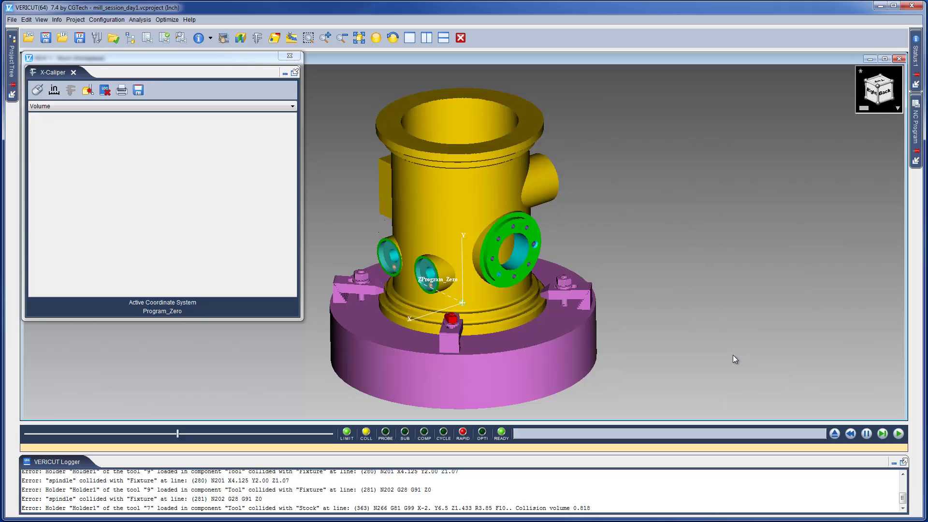
middle_click_drag(457, 212, 463, 245)
scroll(465, 242, "up", 3)
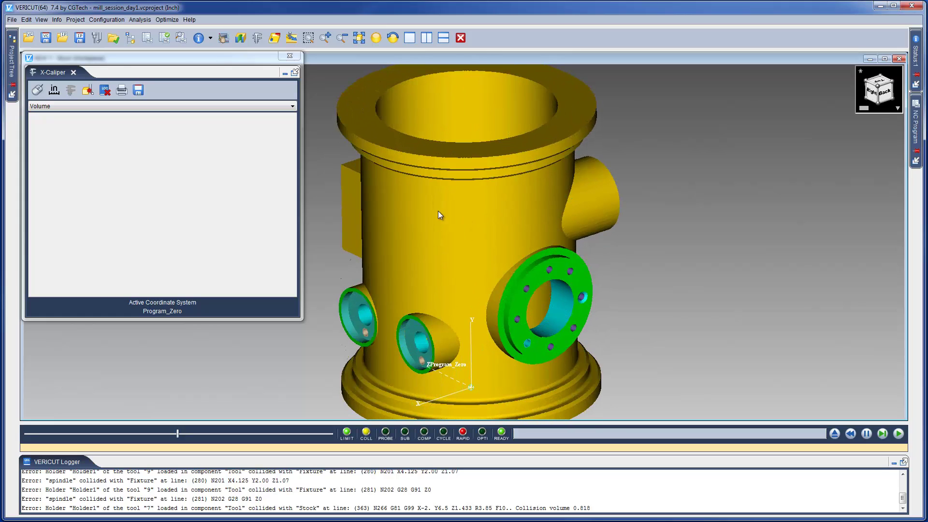
Set X-Caliper measurement to Feature/History with highlight color 1:Red
left_click(293, 108)
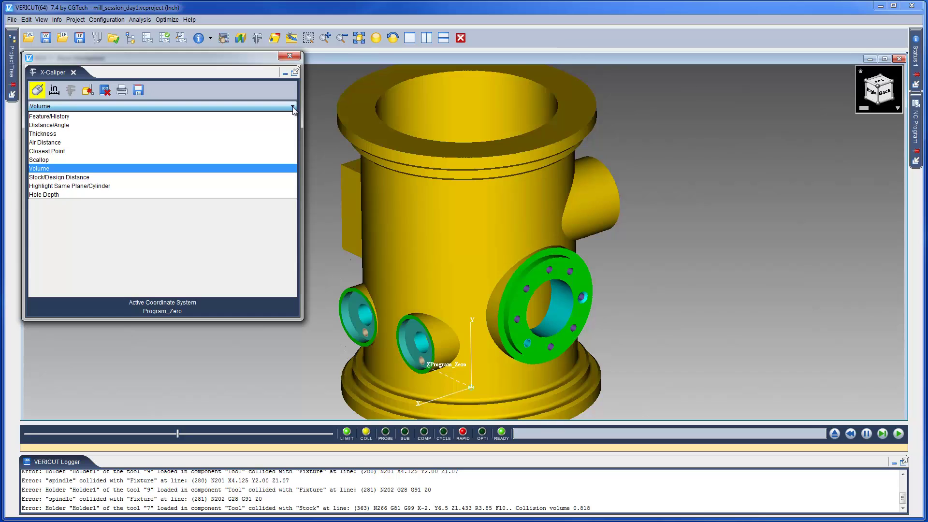
left_click(288, 116)
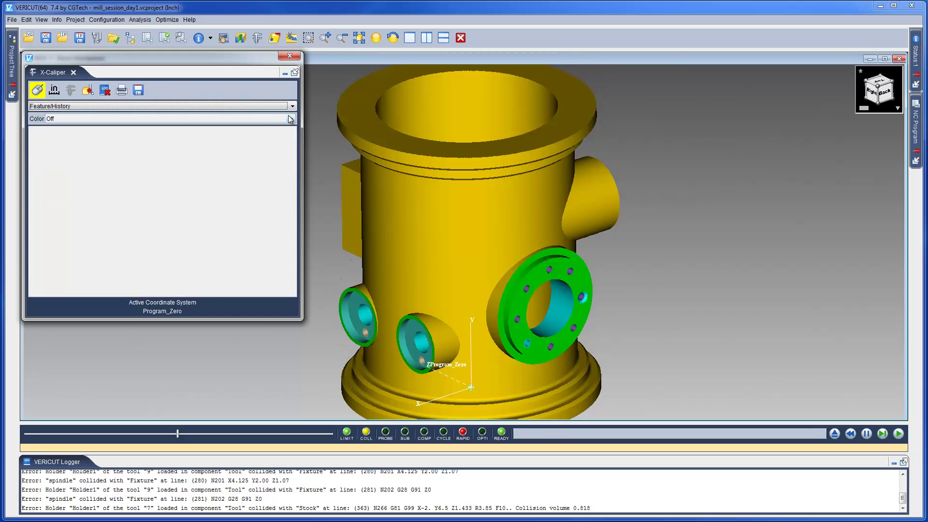
left_click(290, 120)
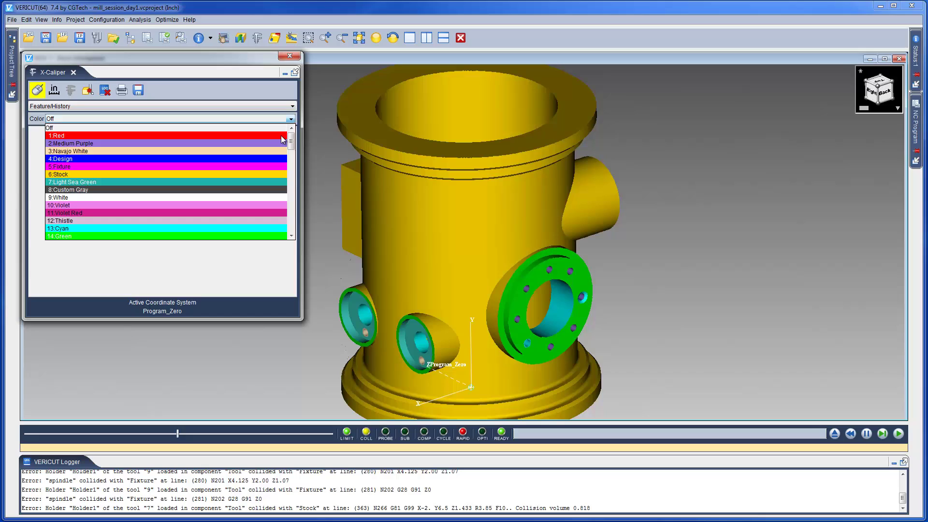
left_click(283, 135)
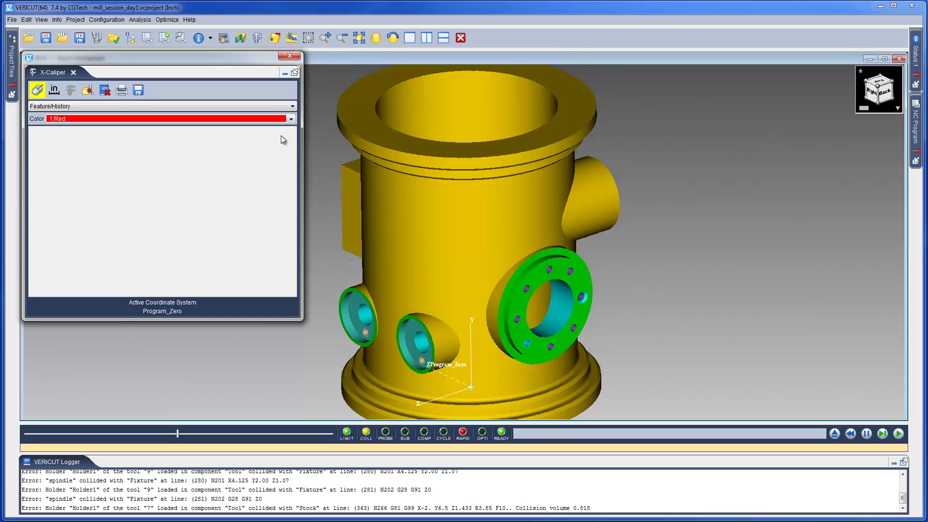
left_click(308, 38)
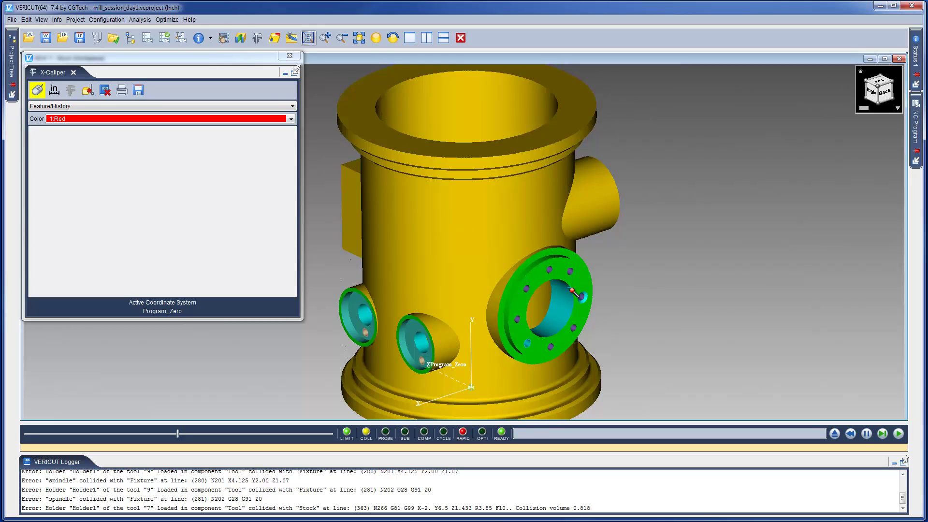
Identify the flange hole's counterbore cone and bore histories, then clear the X-Caliper results
left_click_drag(572, 290, 598, 312)
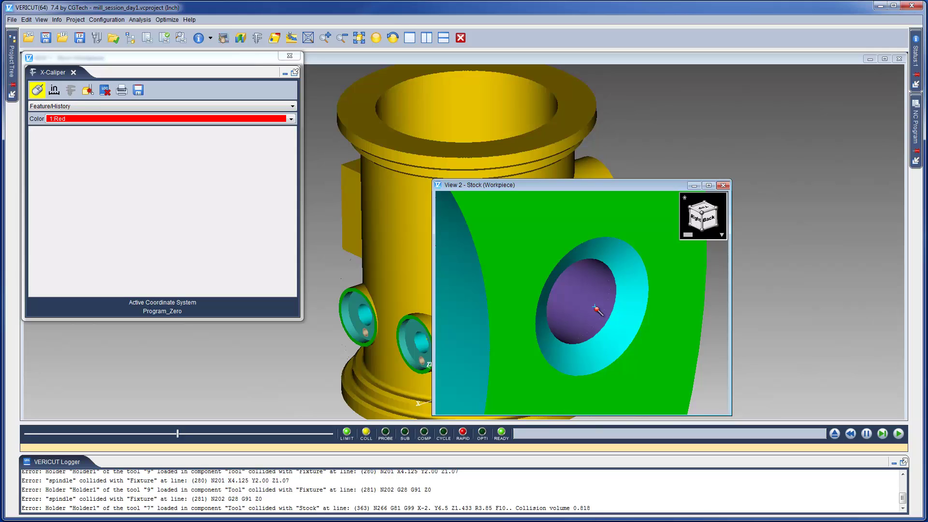
left_click(623, 335)
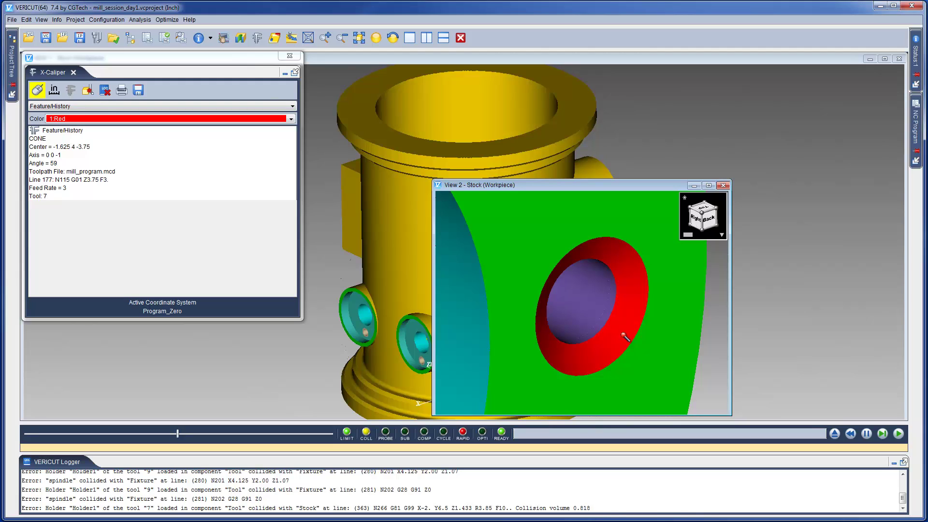
left_click(724, 186)
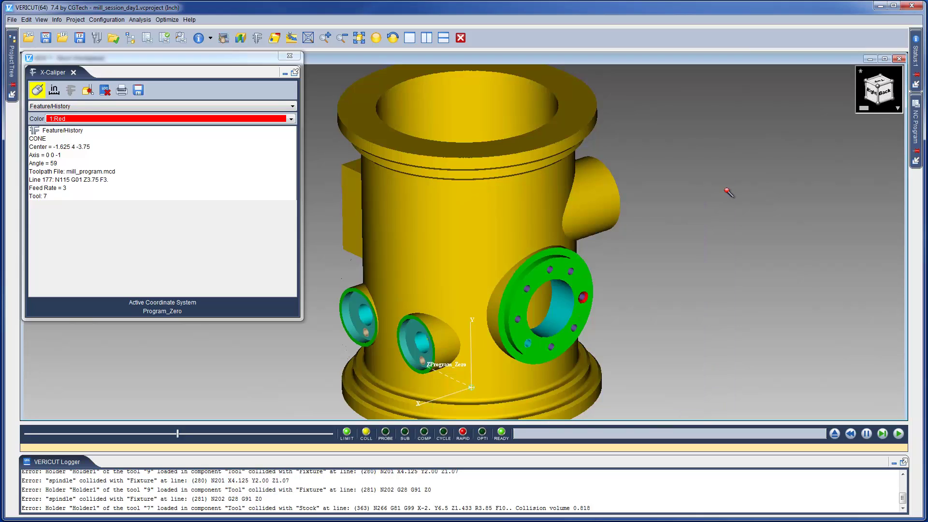
left_click(566, 300)
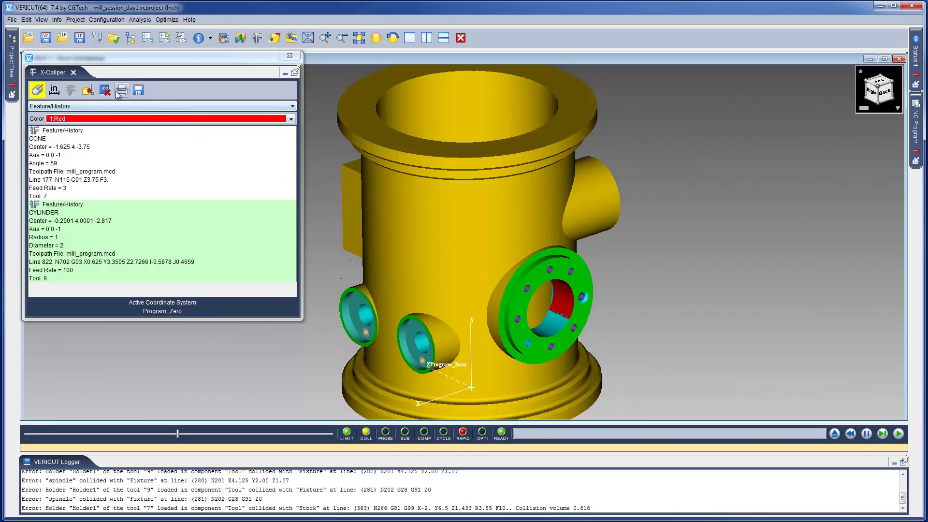
left_click(107, 92)
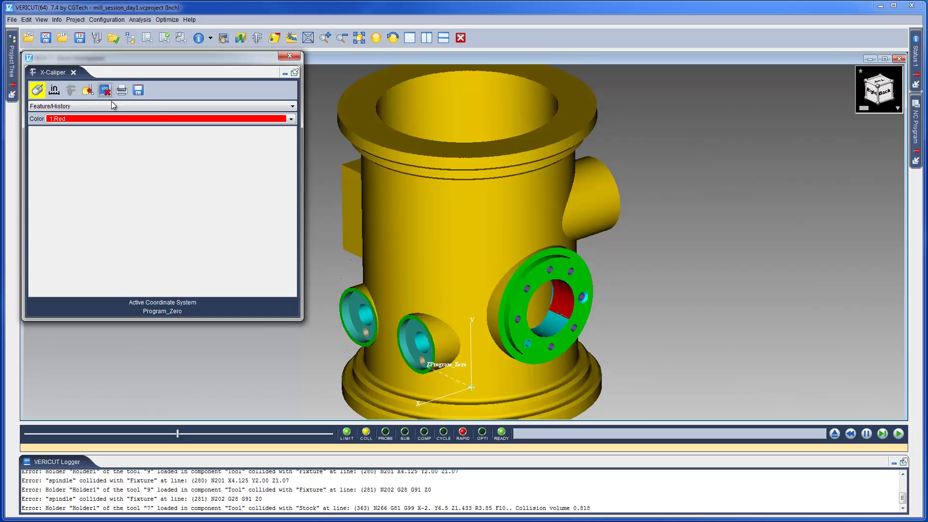
left_click(113, 106)
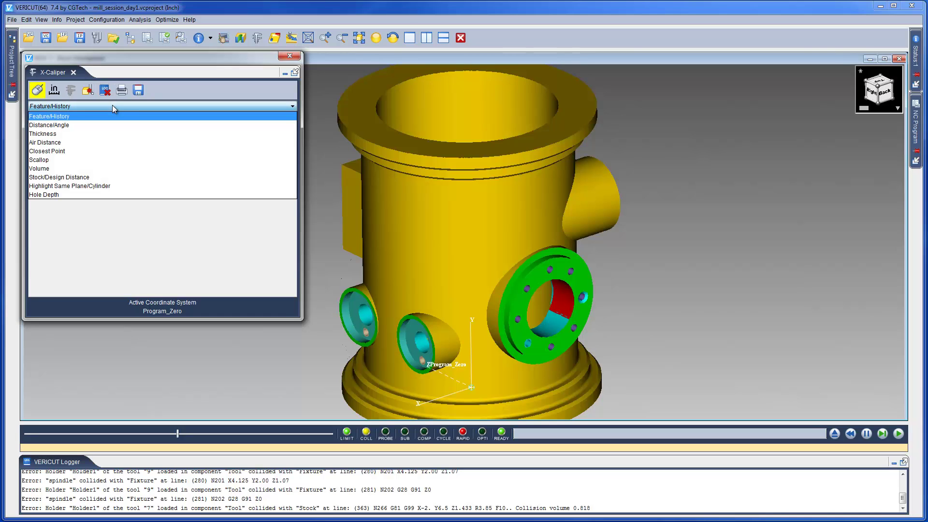
Switch X-Caliper to Thickness and pick two spots on the green flange to measure it
left_click(101, 134)
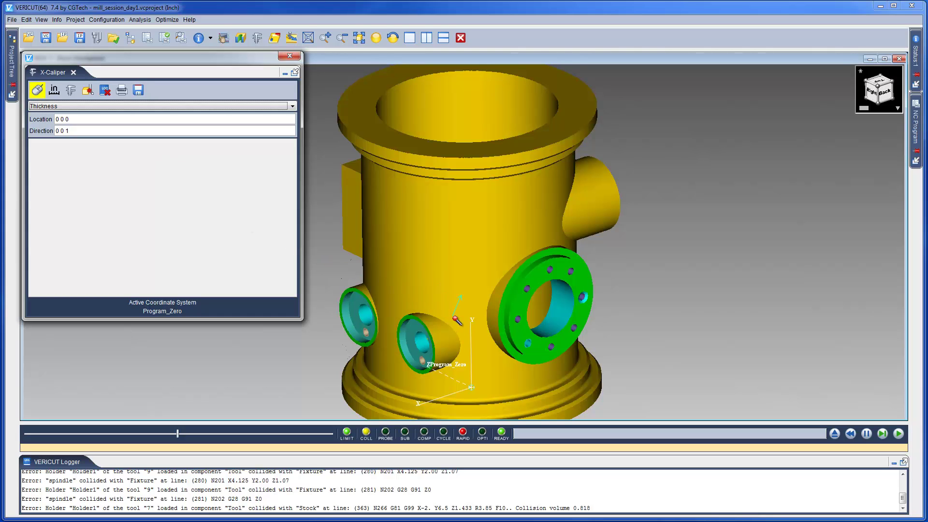
scroll(457, 324, "up", 5)
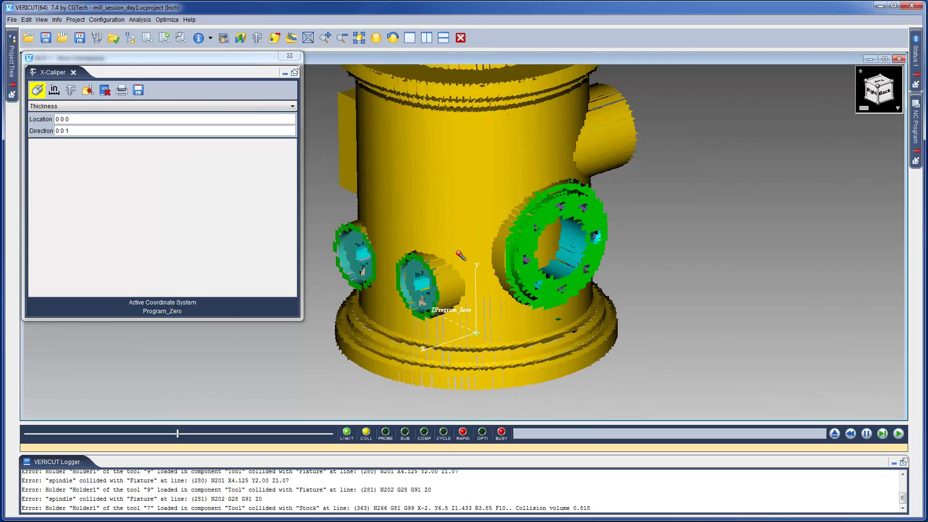
scroll(460, 238, "up", 3)
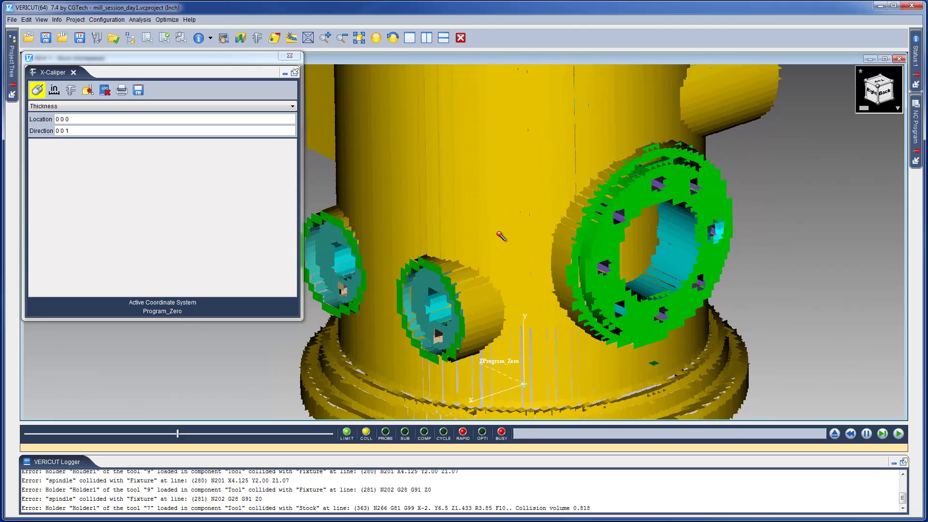
left_click(499, 236)
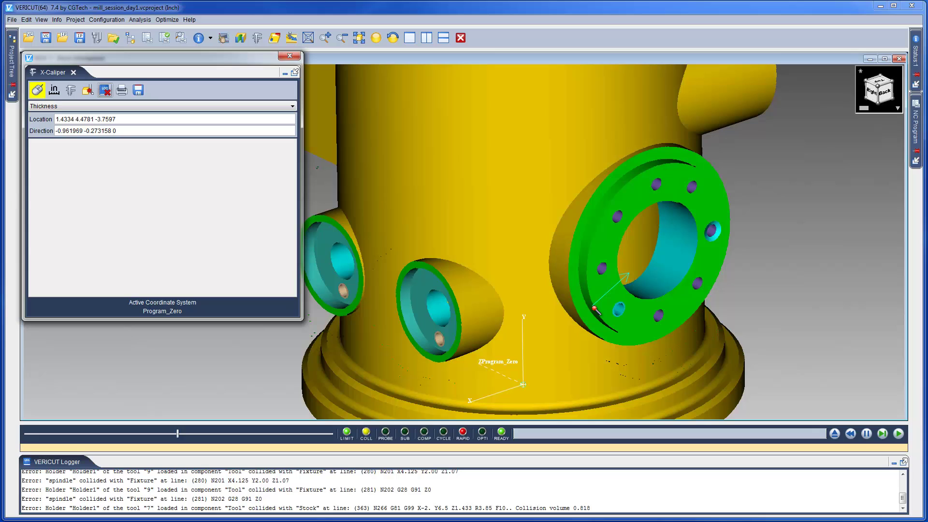
left_click(594, 307)
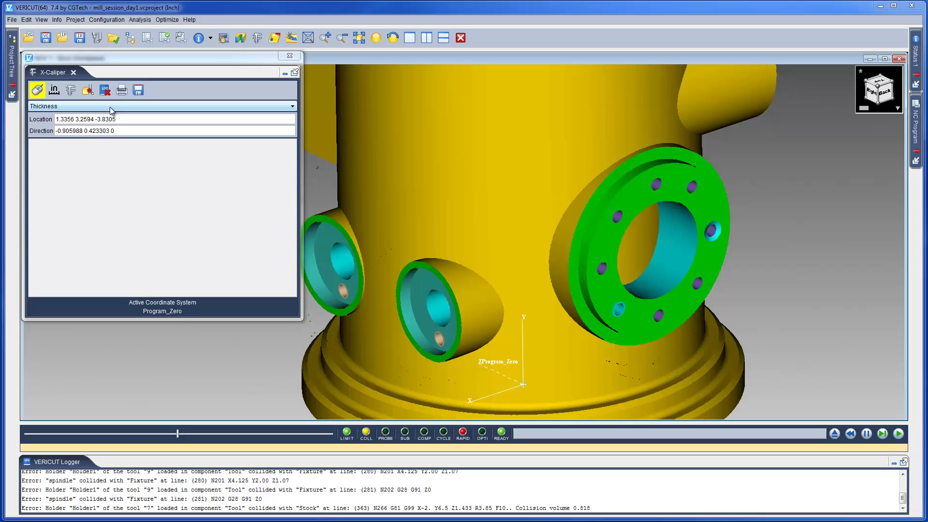
left_click(109, 107)
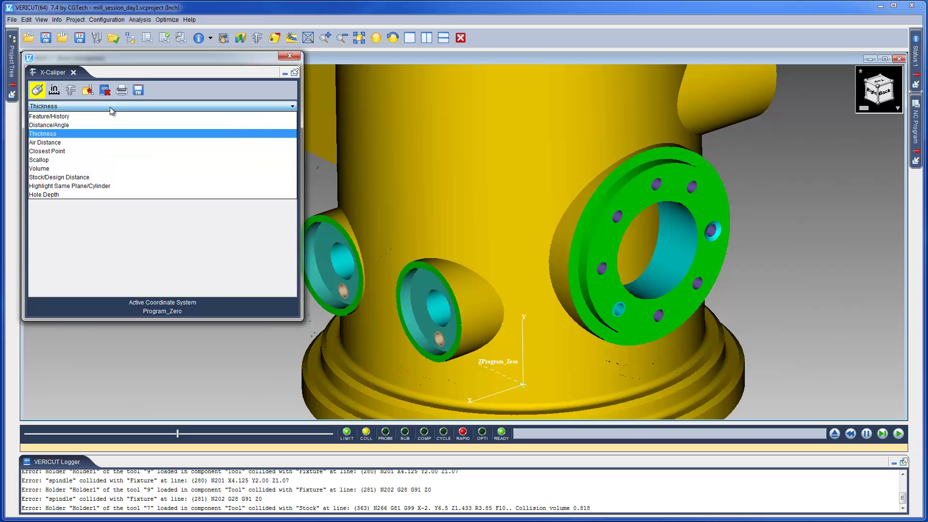
Measure the Air Distance across the green flange bore, giving 2.0001
left_click(100, 143)
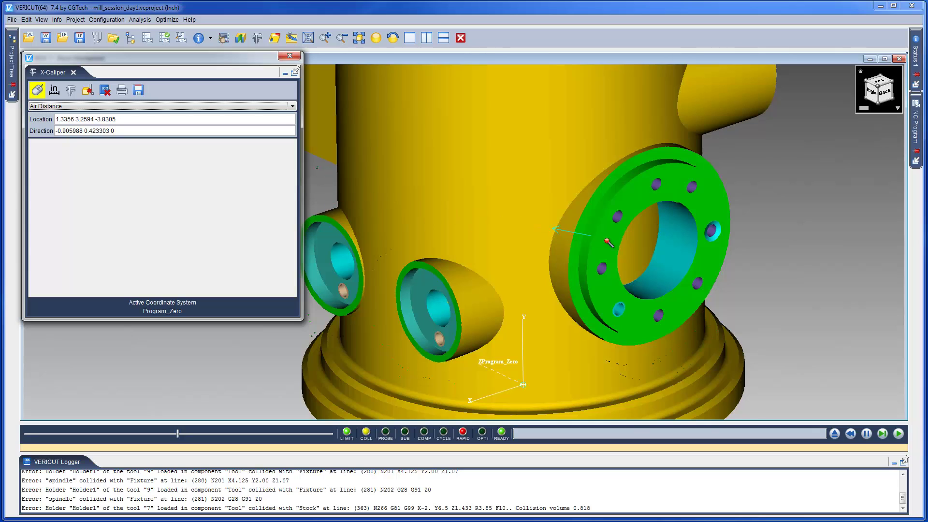
left_click(677, 259)
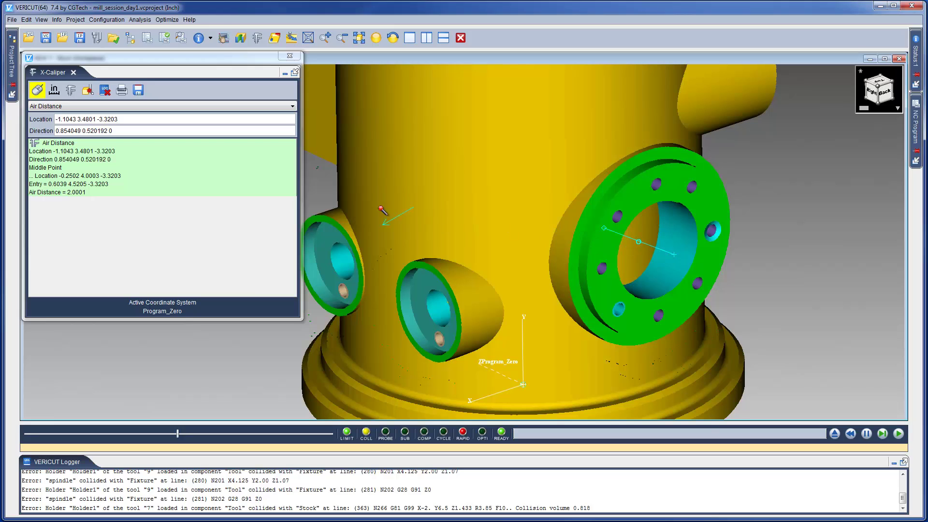
left_click(111, 106)
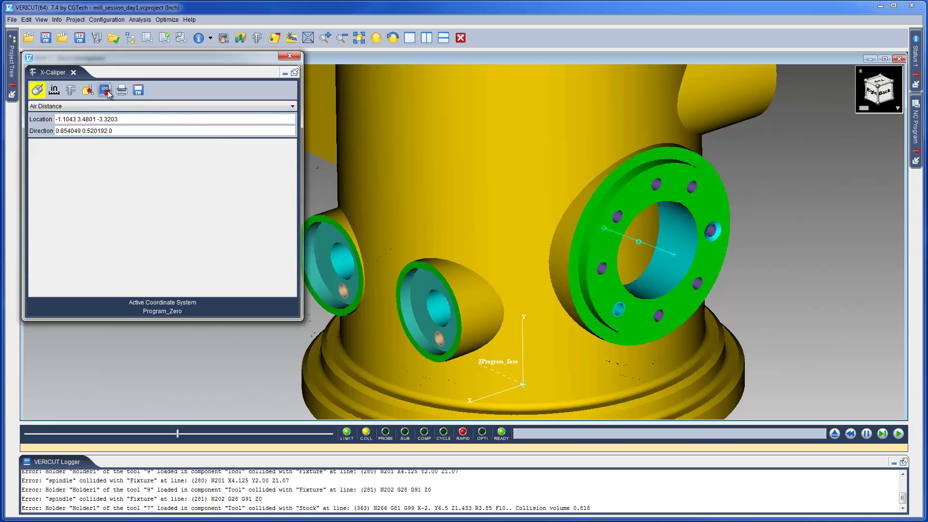
In Distance/Angle mode with From and To set to Plane, pick the port-side and flange faces
left_click(111, 126)
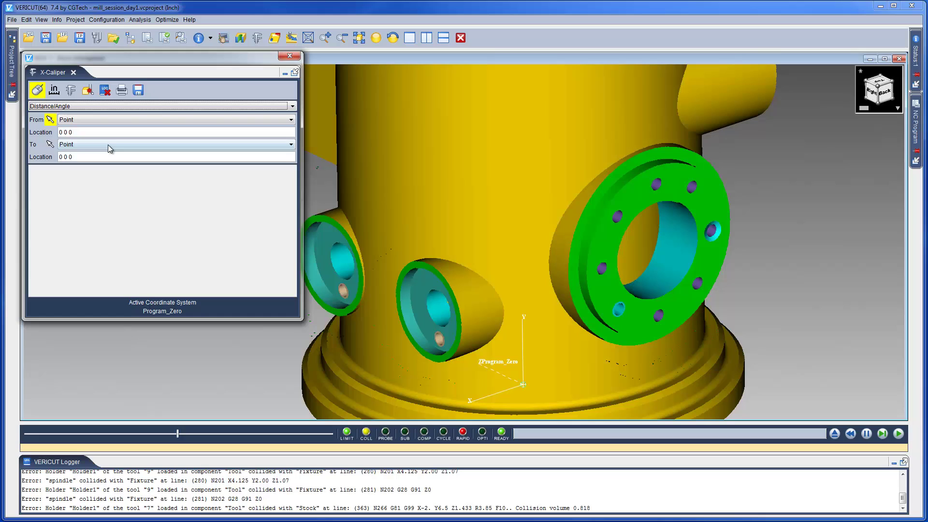
left_click(108, 144)
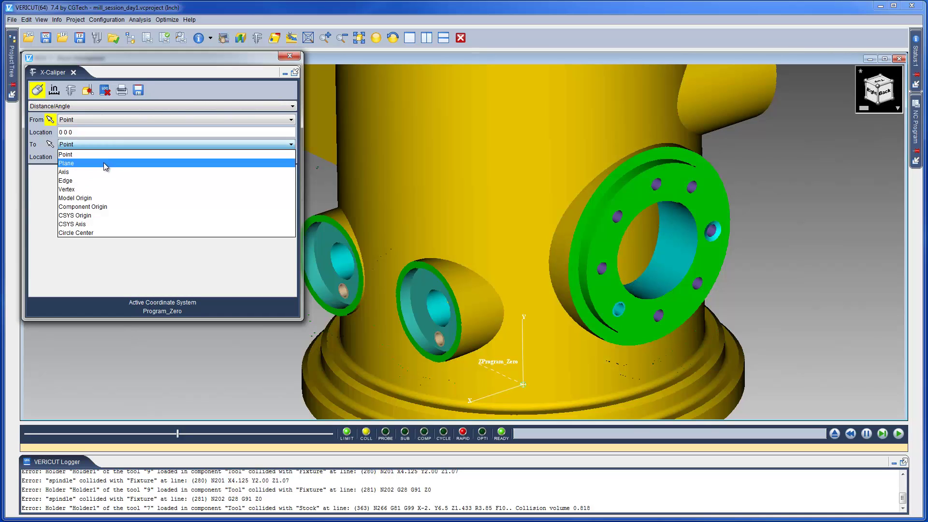
left_click(103, 163)
left_click(109, 119)
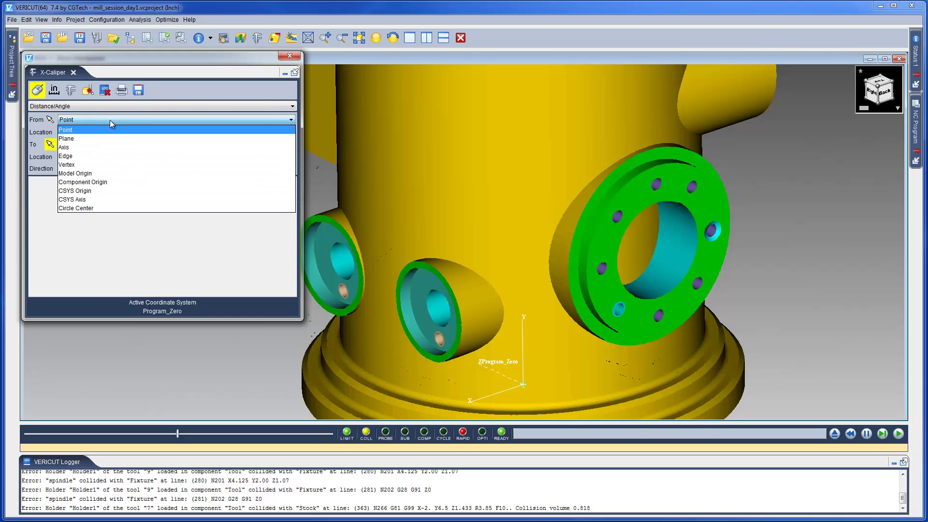
left_click(107, 139)
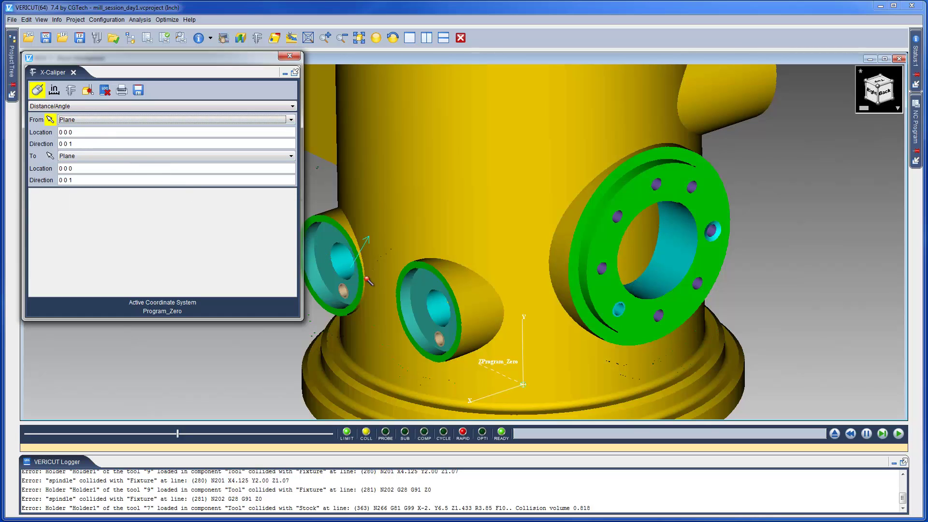
left_click(428, 333)
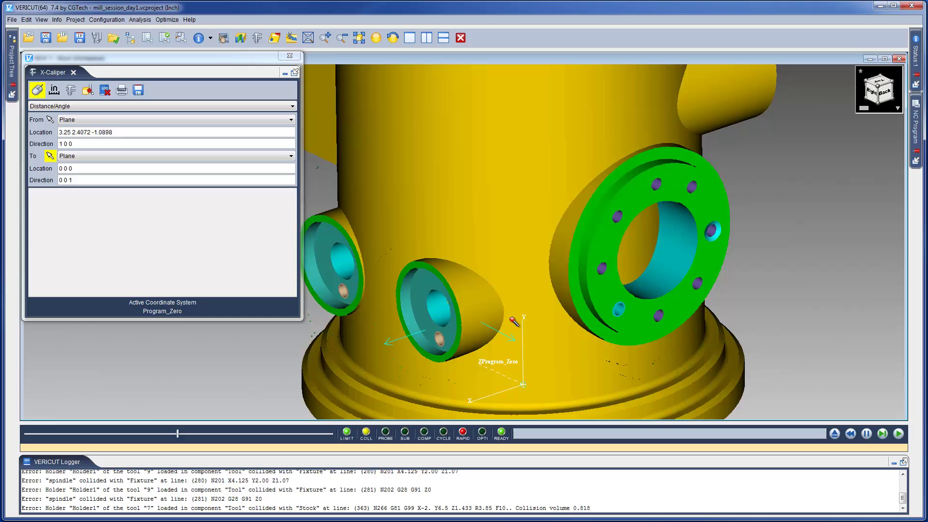
left_click(600, 295)
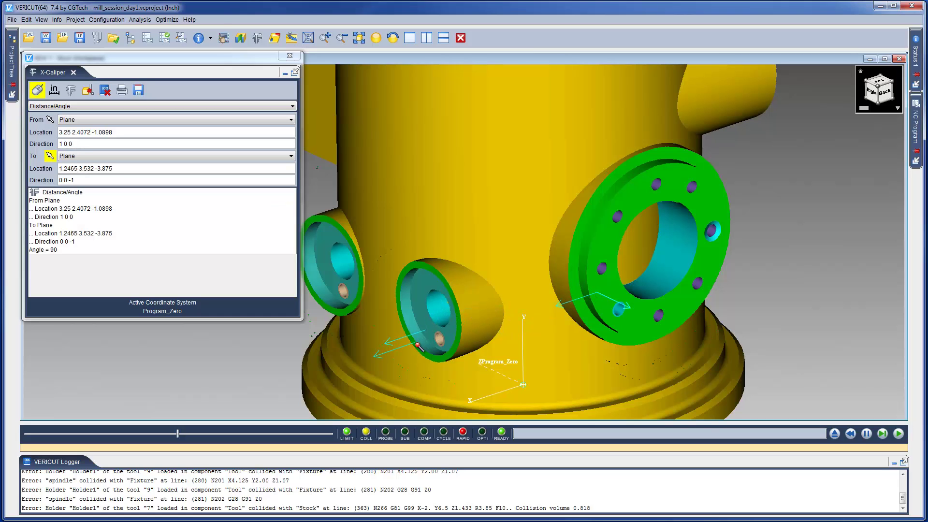
left_click(420, 346)
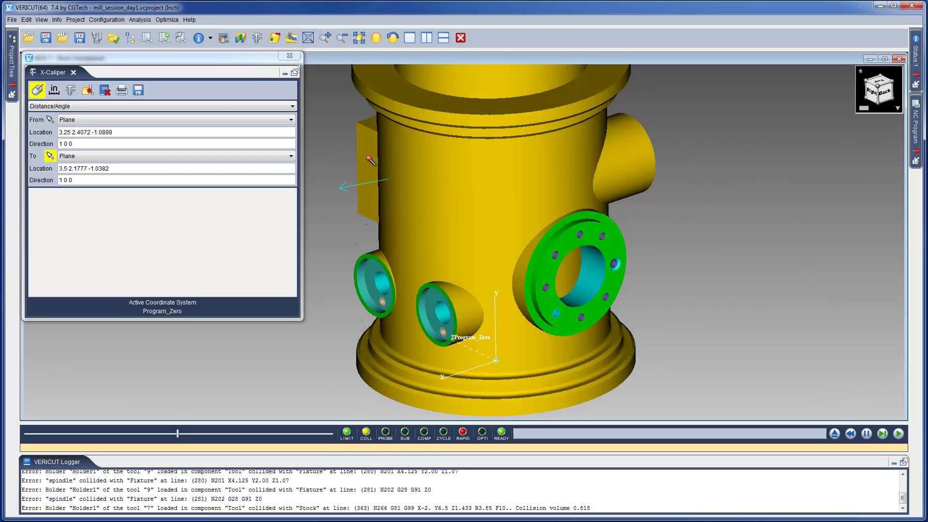
Section the part with a POS X plane at distance -1.625 and zoom into the cut port
left_click(240, 39)
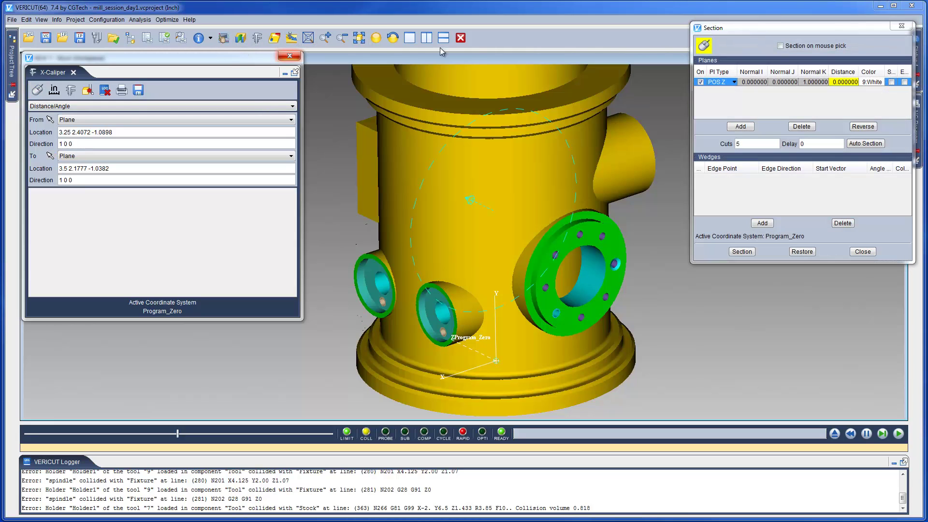
left_click(731, 83)
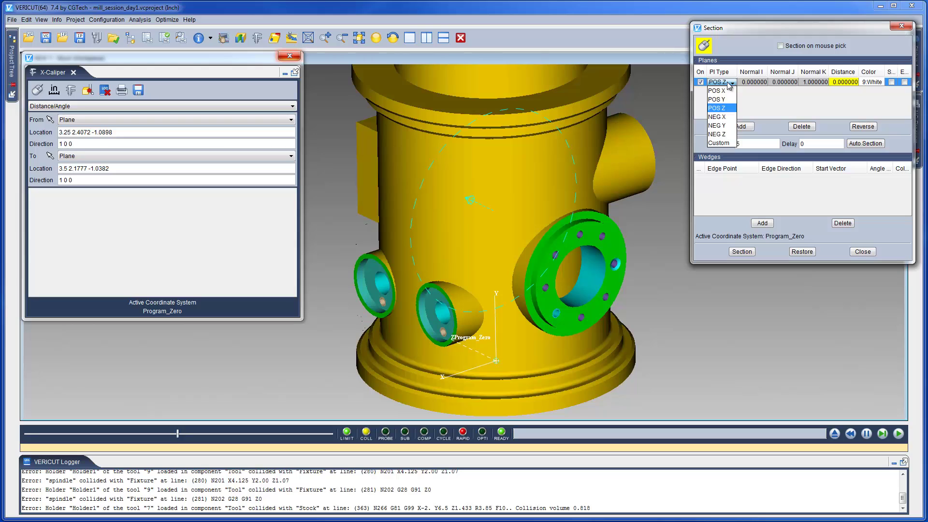
left_click(717, 91)
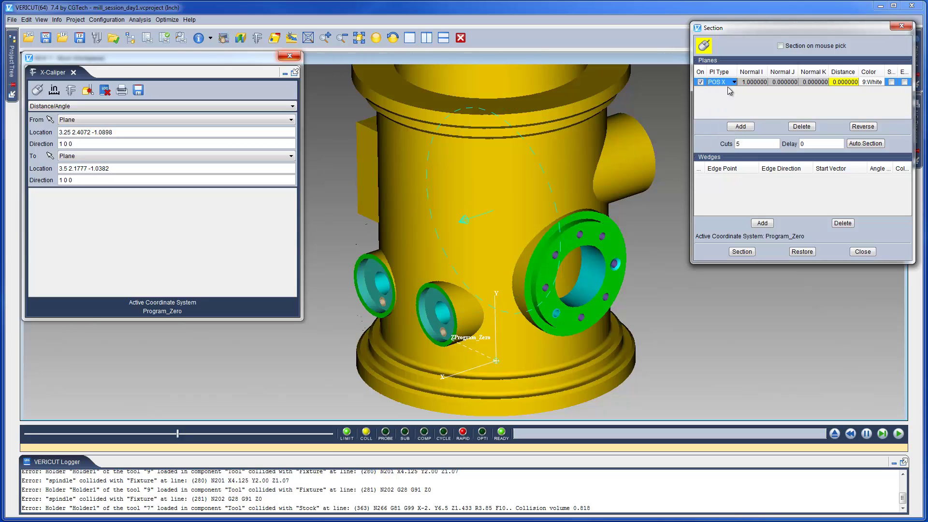
double_click(839, 83)
type("-1.625")
key("Return")
left_click(741, 251)
middle_click_drag(638, 266, 564, 277)
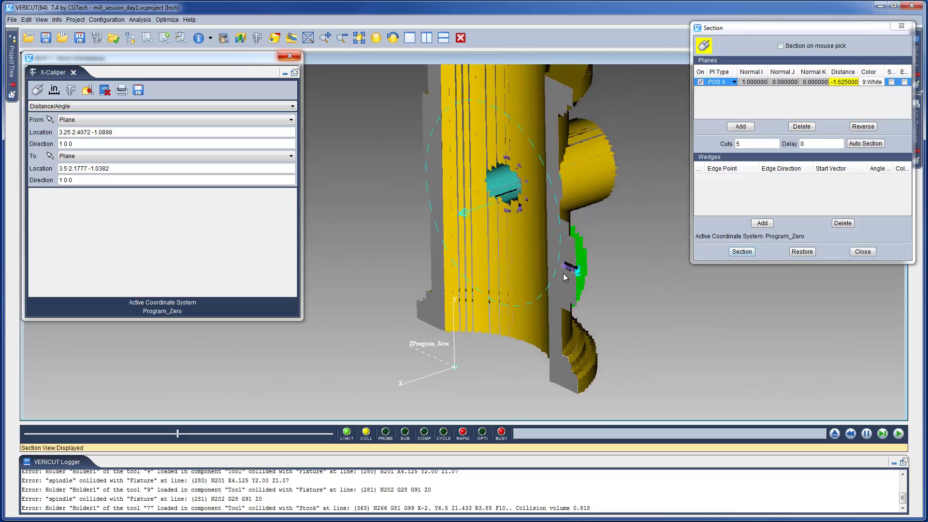
scroll(564, 277, "up", 5)
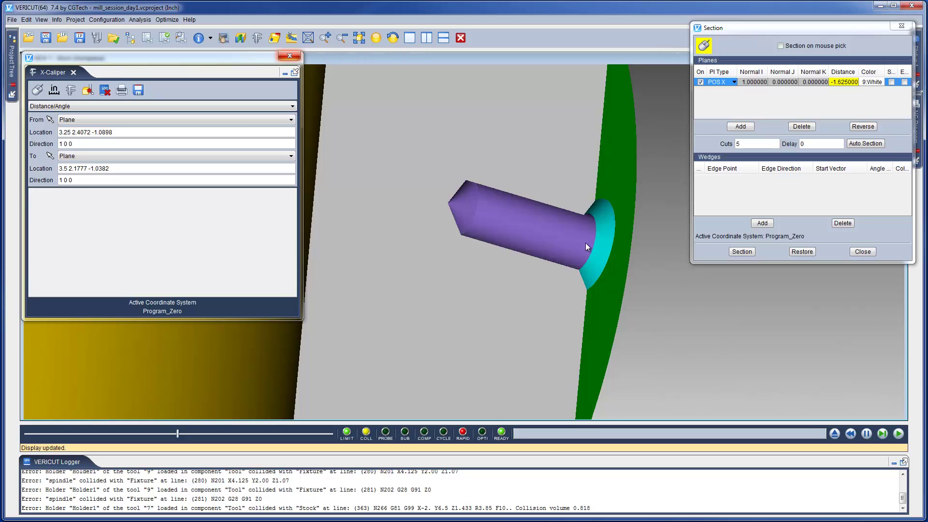
Measure Hole Depth from the top plane, bottom cone and cylinder: depth 0.63, diameter 0.257
left_click(292, 107)
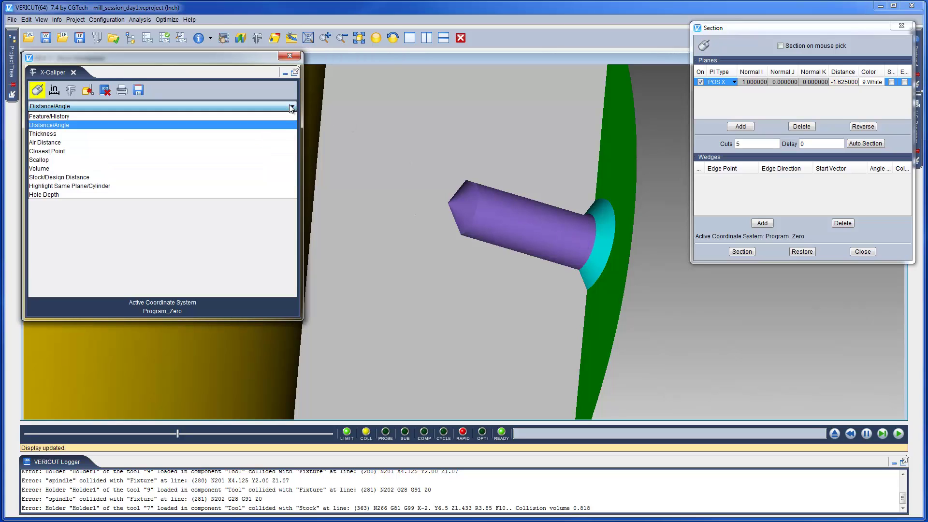
left_click(262, 194)
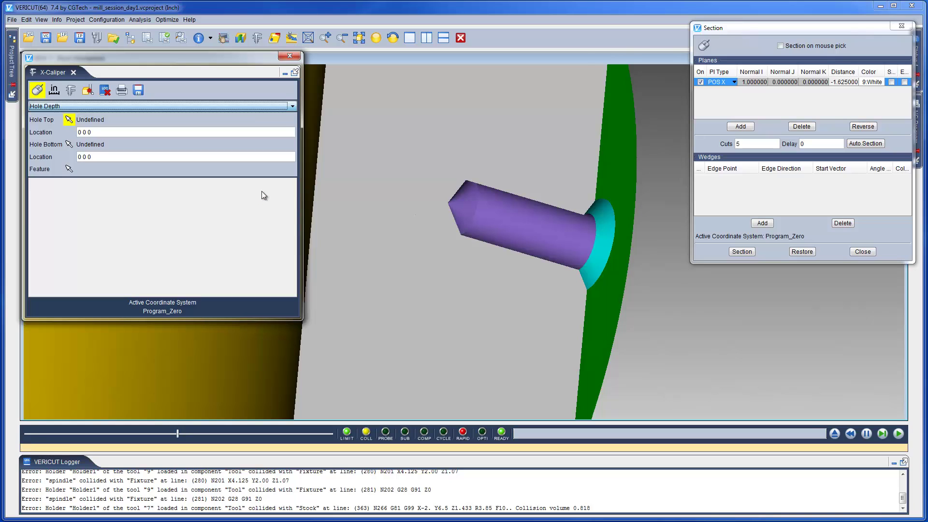
left_click(575, 291)
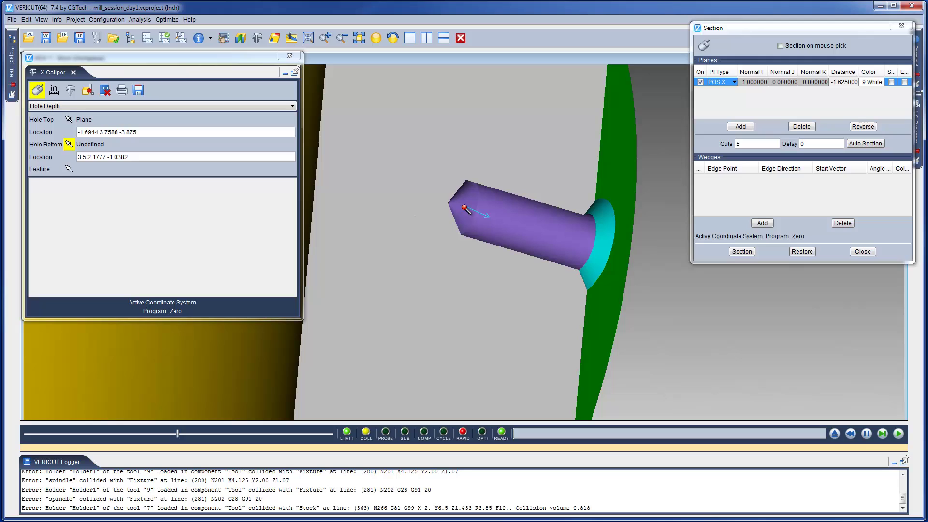
left_click(463, 208)
left_click(528, 223)
right_click(528, 224)
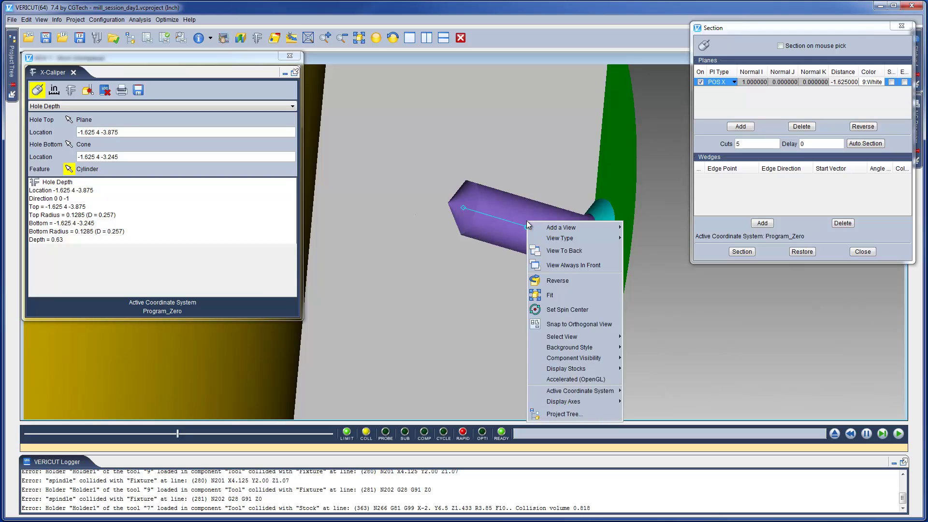
Snap to an orthogonal view, then briefly highlight the flagged hole on a translucent part
left_click(564, 325)
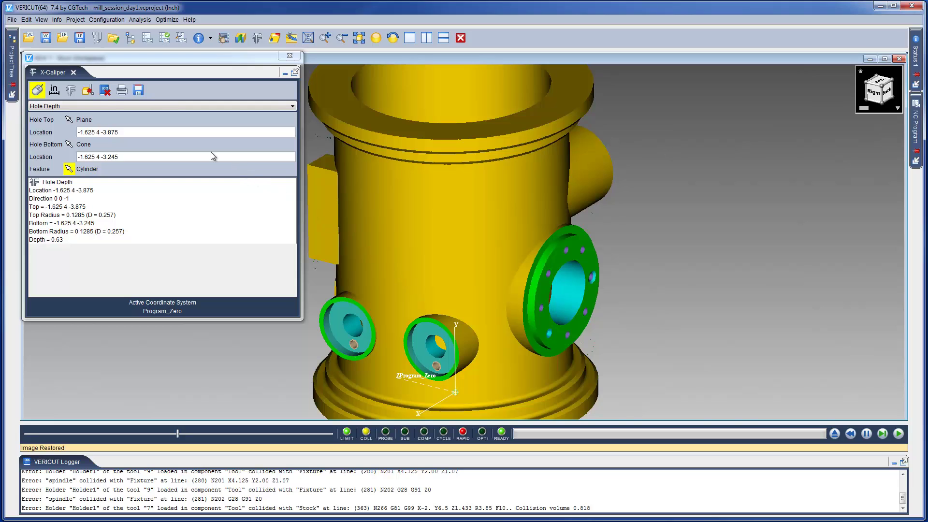
left_click(87, 91)
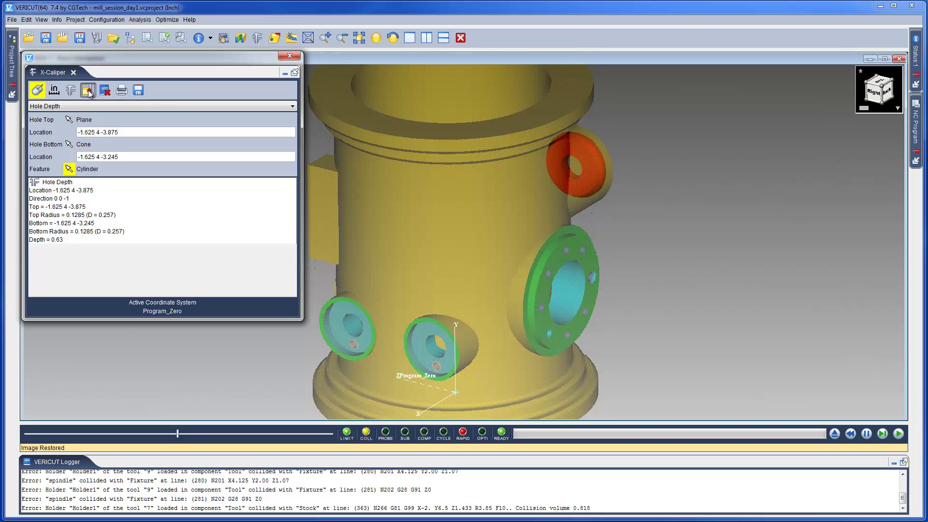
left_click(87, 91)
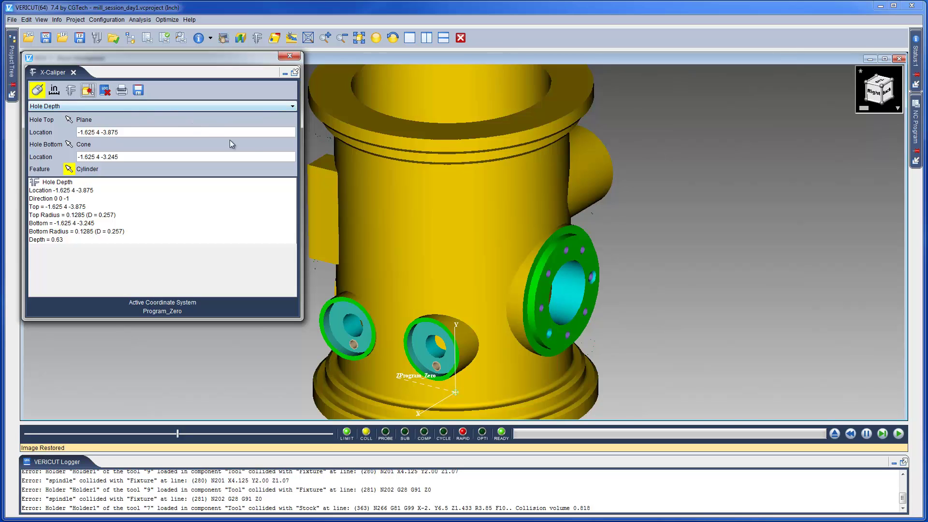
Show the Design component over the cut stock, pan and zoom in, and clear hole-depth results
right_click(446, 238)
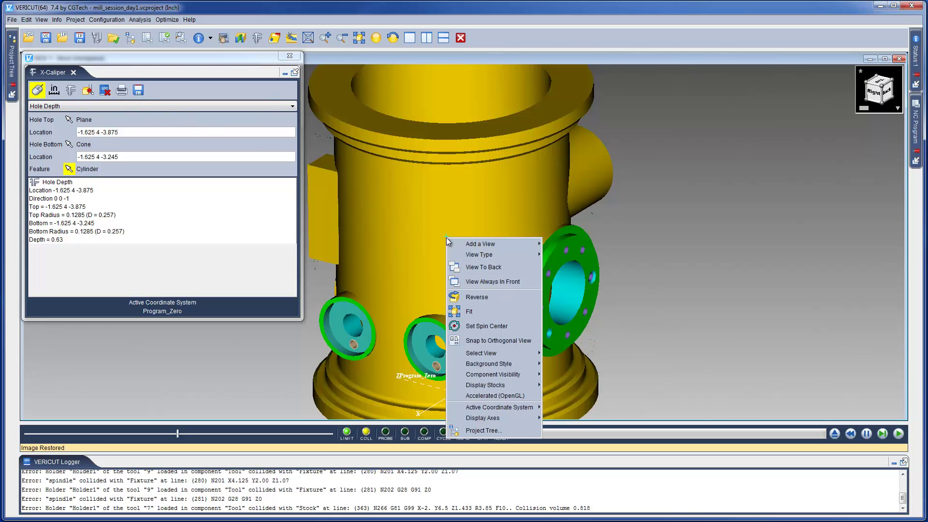
mouse_move(493, 378)
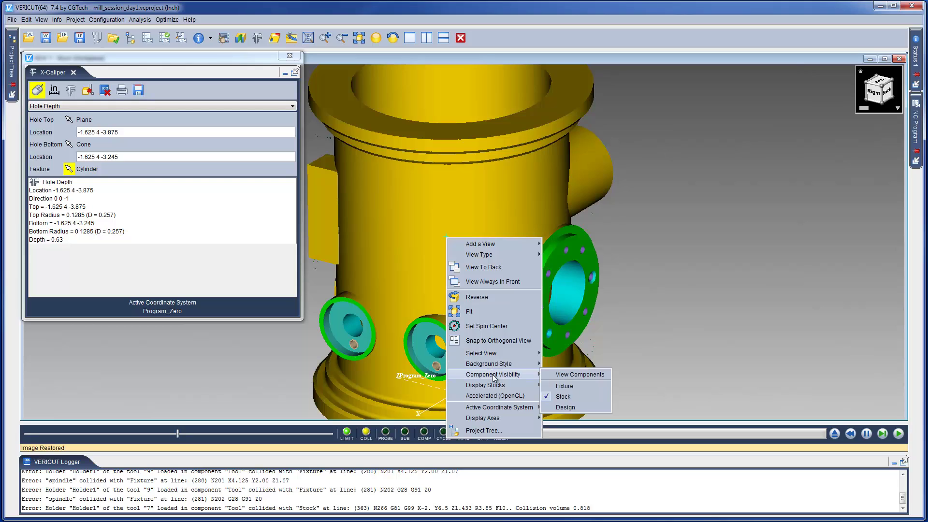
left_click(565, 407)
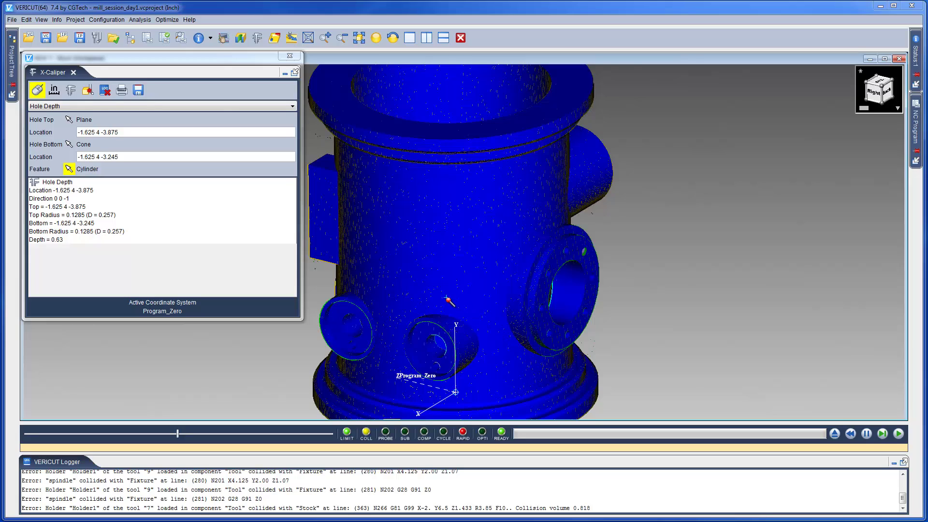
middle_click_drag(446, 297, 521, 210)
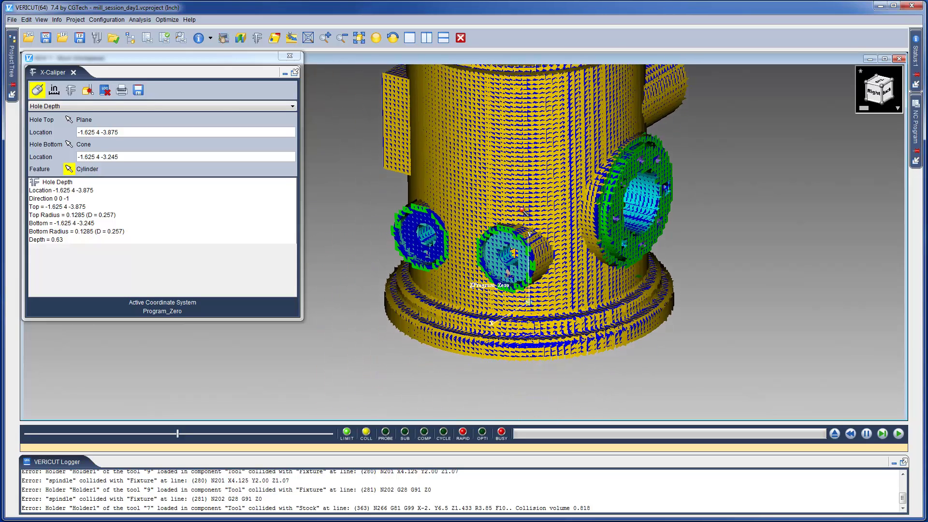
scroll(521, 209, "up", 5)
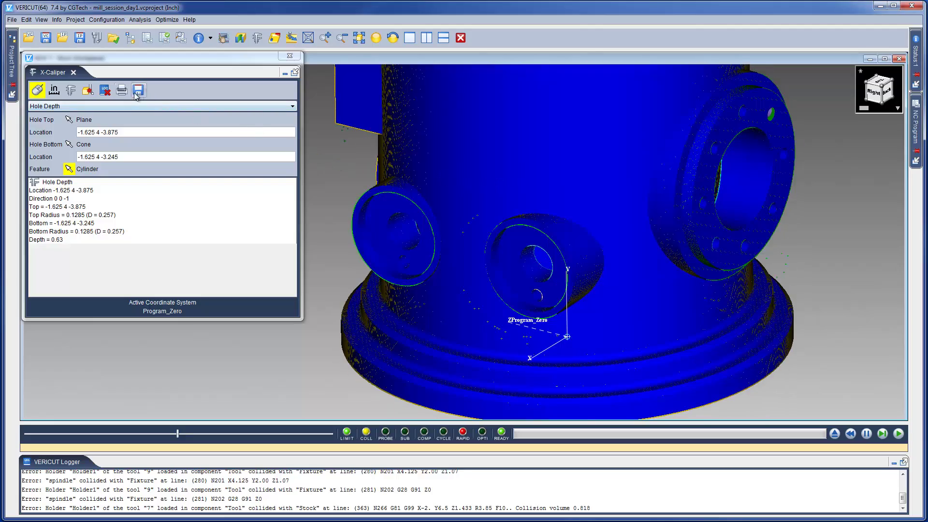
left_click(105, 89)
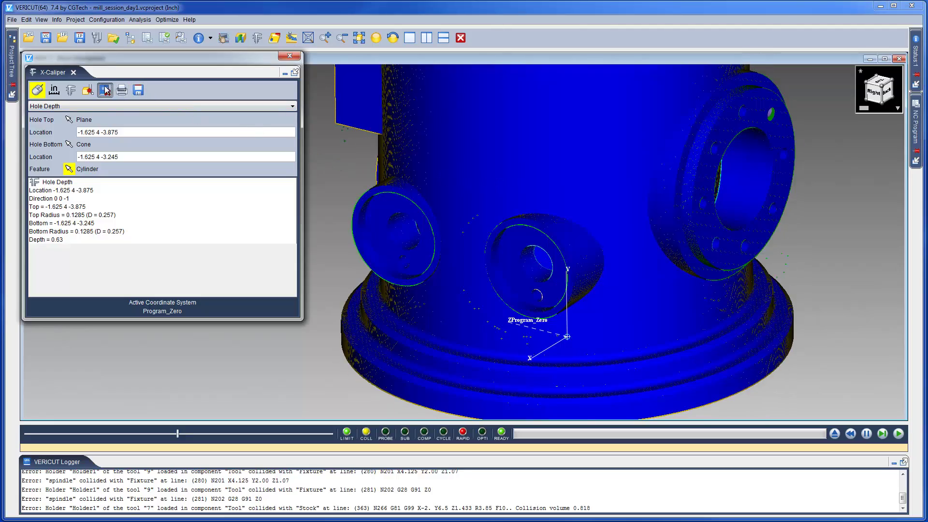
Switch X-Caliper to Stock/Design Distance with the stock drawn as Translucent / Lines
left_click(115, 108)
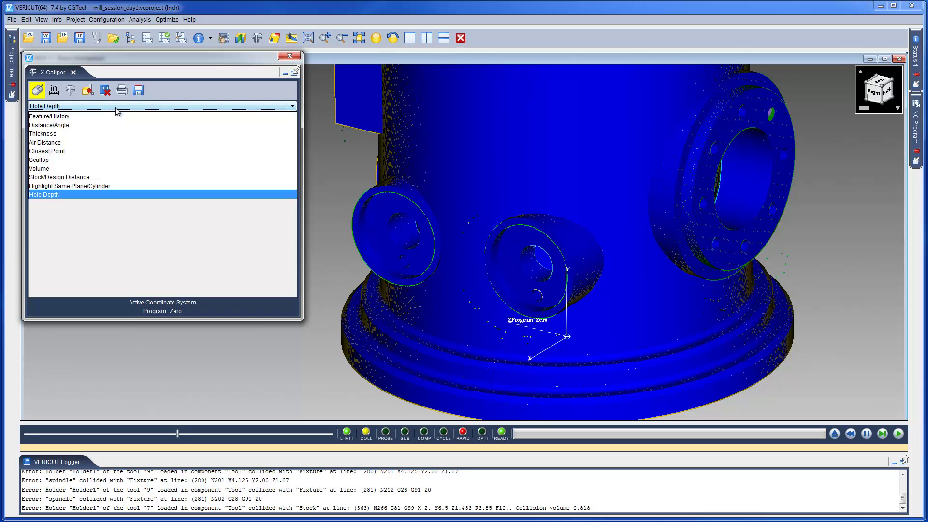
left_click(103, 177)
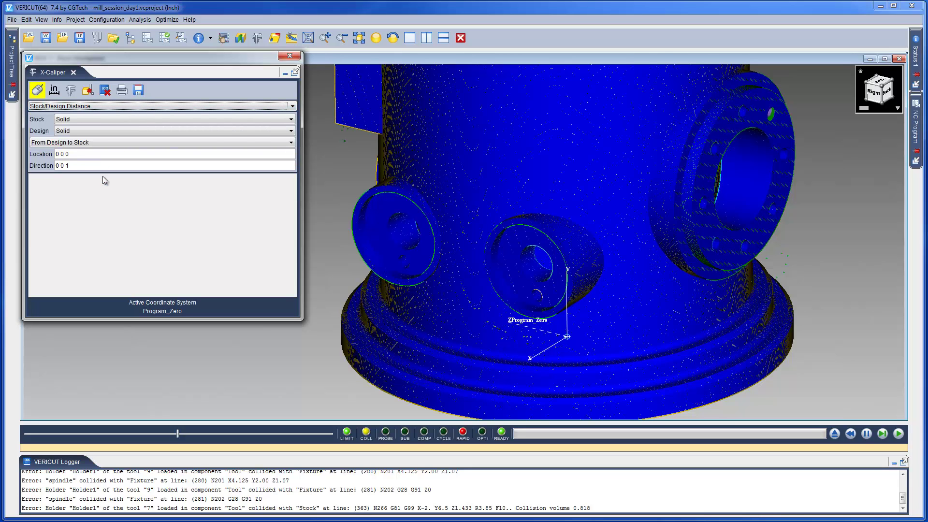
left_click(100, 120)
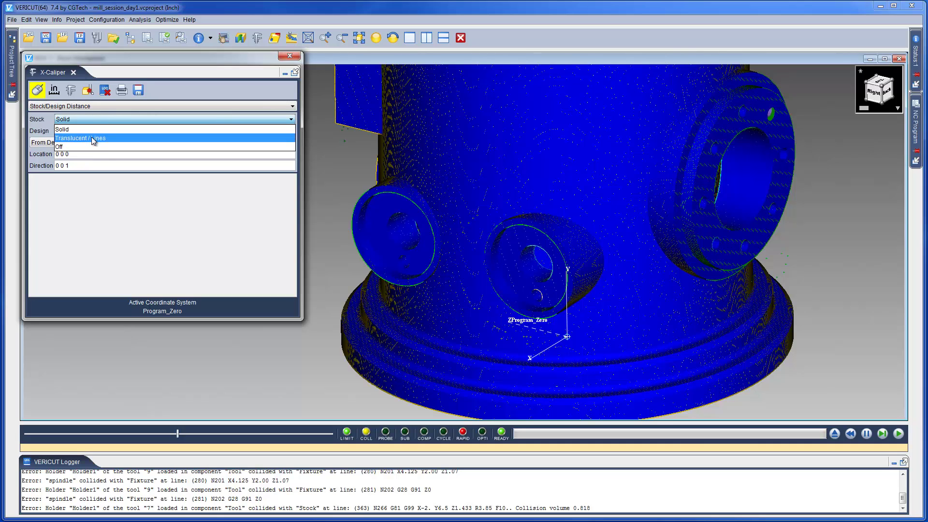
left_click(92, 138)
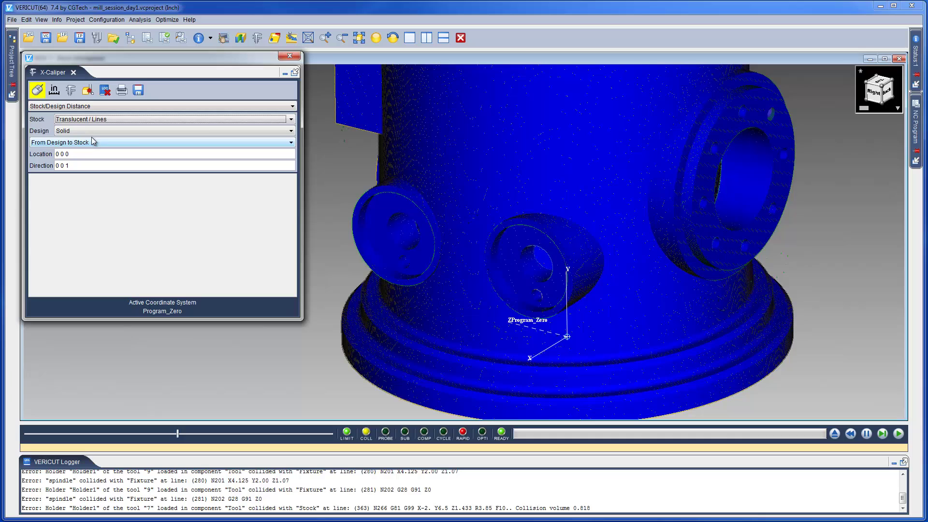
left_click(92, 142)
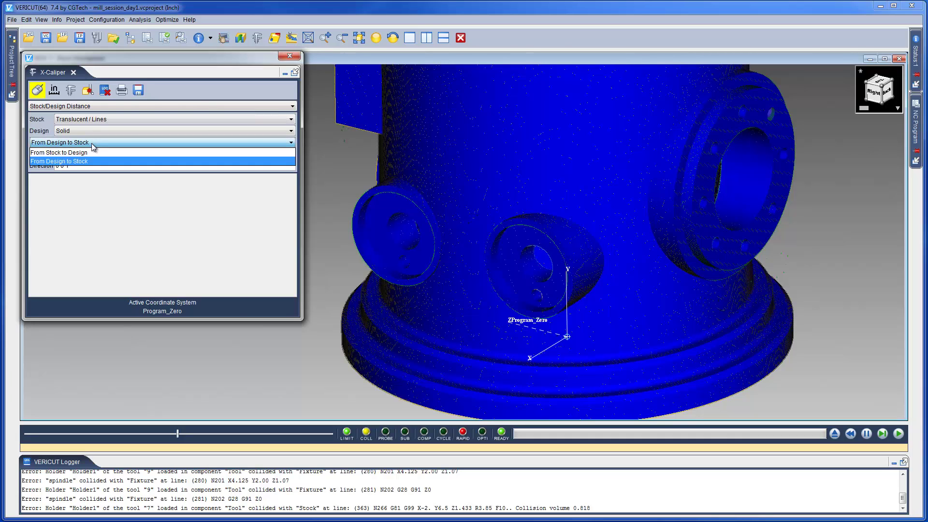
Measure From Stock to Design at two body points and the left boss: 0, 0, 0.05
left_click(90, 153)
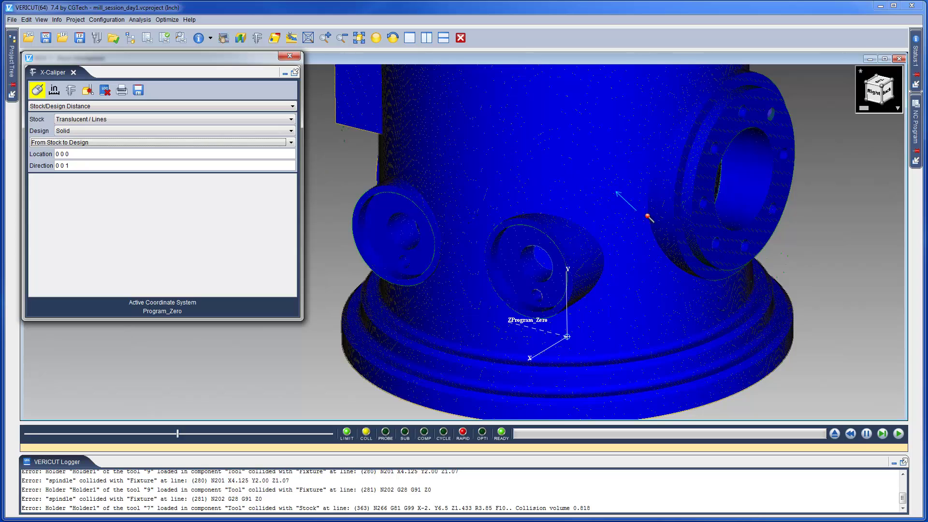
left_click(702, 224)
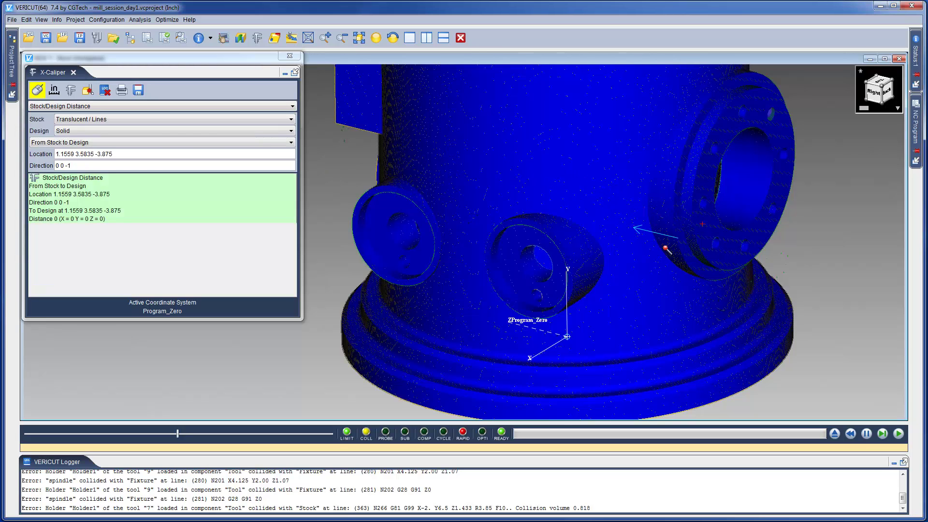
left_click(519, 284)
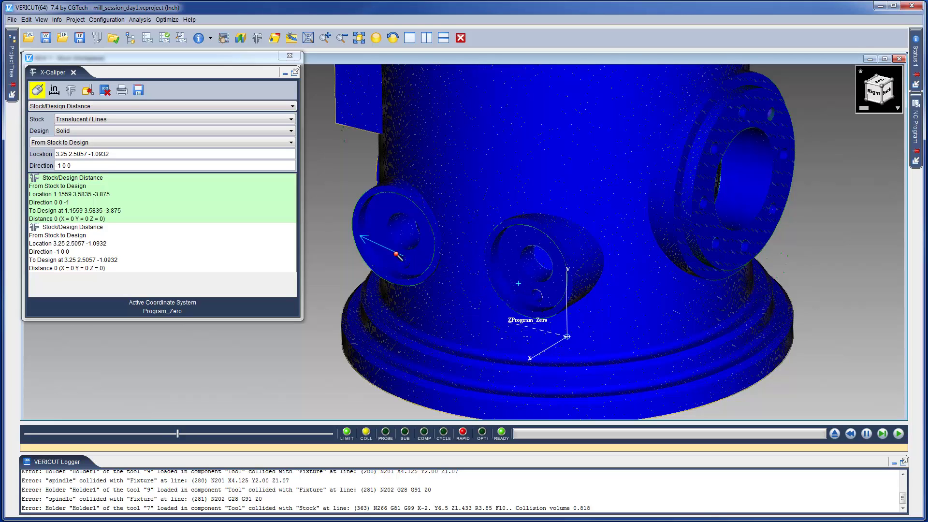
left_click(385, 248)
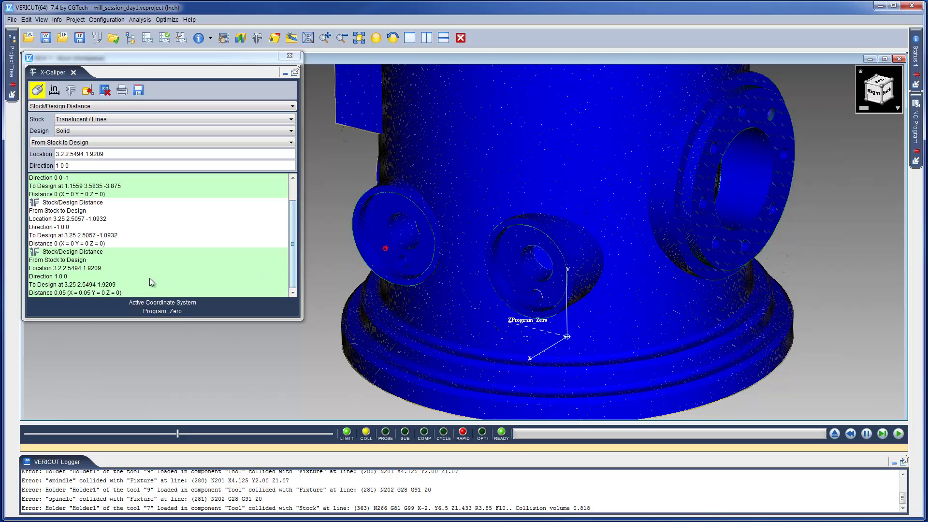